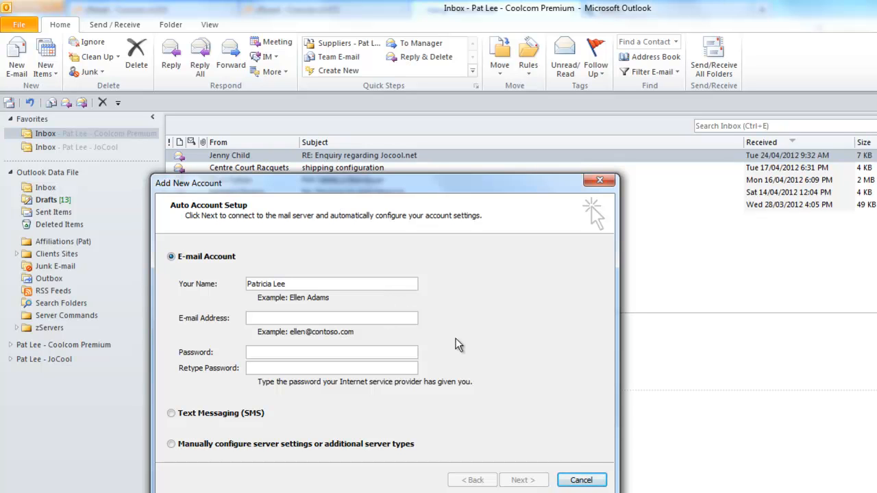
Fill in the new account's e-mail address, and enter and retype the account password.
{"action": "type", "text": "newuser@enteryourdoma"}
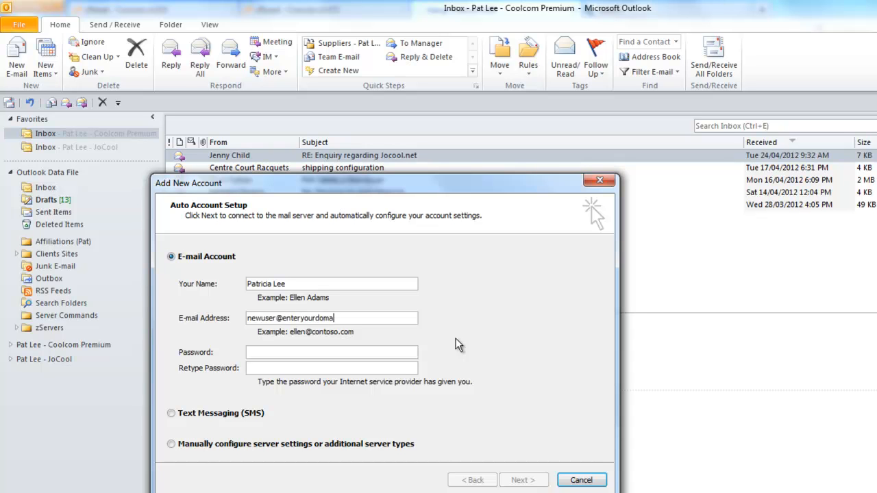
{"action": "type", "text": "in.ca"}
{"action": "left_click", "coordinate": [405, 354]}
{"action": "type", "text": "**********"}
{"action": "left_click", "coordinate": [405, 369]}
{"action": "type", "text": "********"}
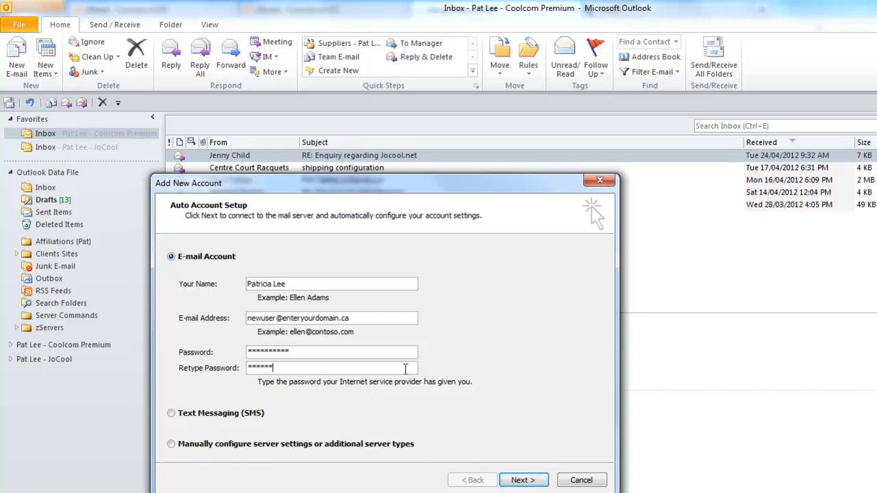
{"action": "type", "text": "**"}
Choose to configure the server settings manually and continue with Internet E-mail as the service.
{"action": "left_click", "coordinate": [173, 444]}
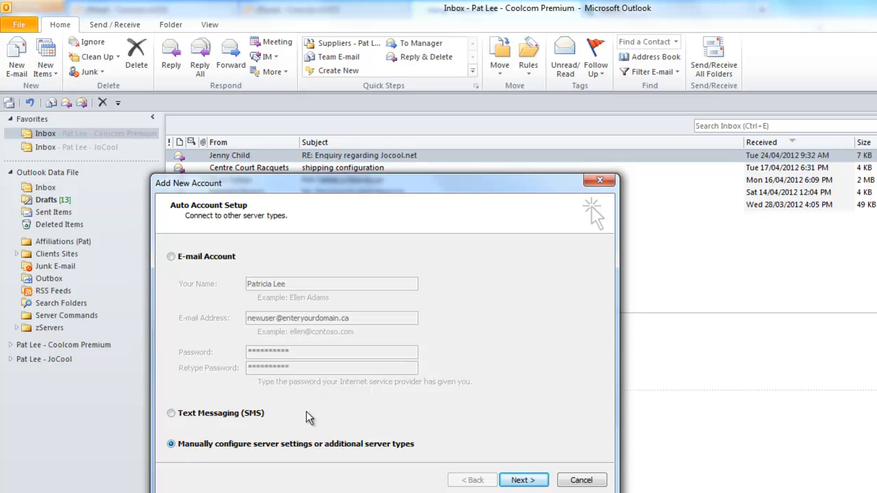
{"action": "left_click", "coordinate": [523, 480]}
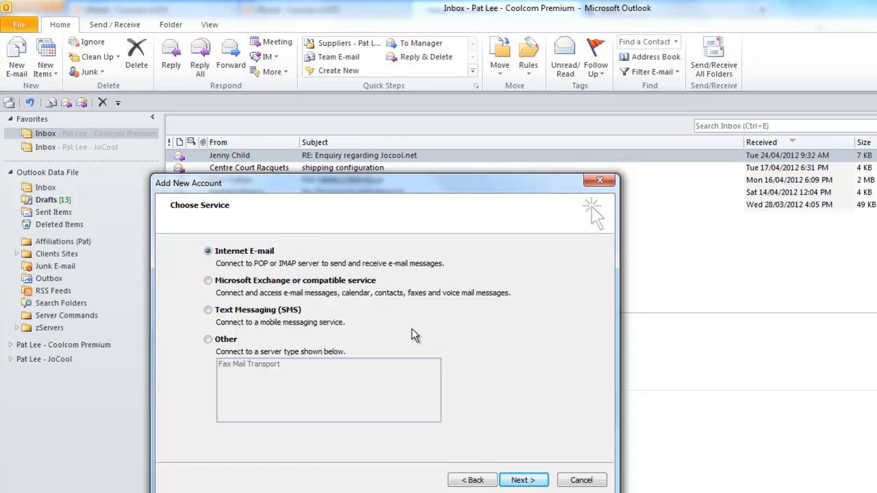
{"action": "left_click", "coordinate": [515, 480]}
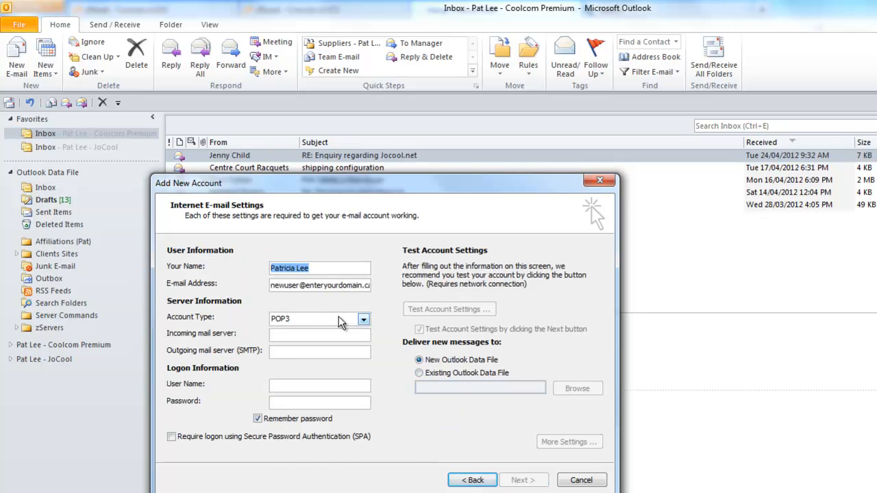
Keep POP3 as the account type and set the incoming and outgoing mail servers to mail.enteryourdomain.ca.
{"action": "left_click", "coordinate": [341, 321]}
{"action": "left_click", "coordinate": [340, 331]}
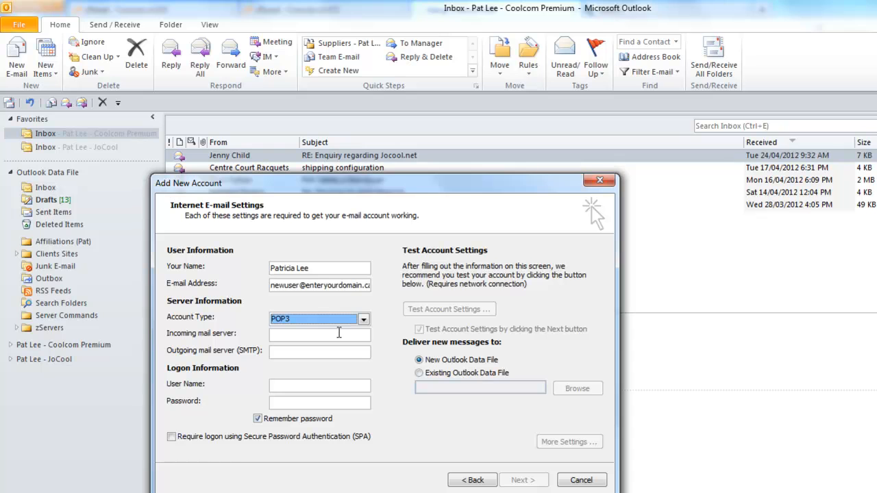
{"action": "left_click", "coordinate": [338, 334]}
{"action": "type", "text": "mail.entery"}
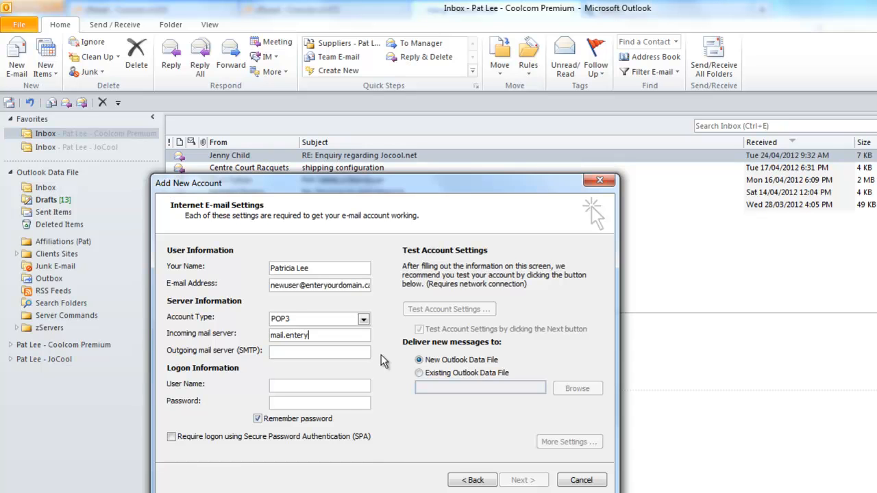
{"action": "type", "text": "ourdom"}
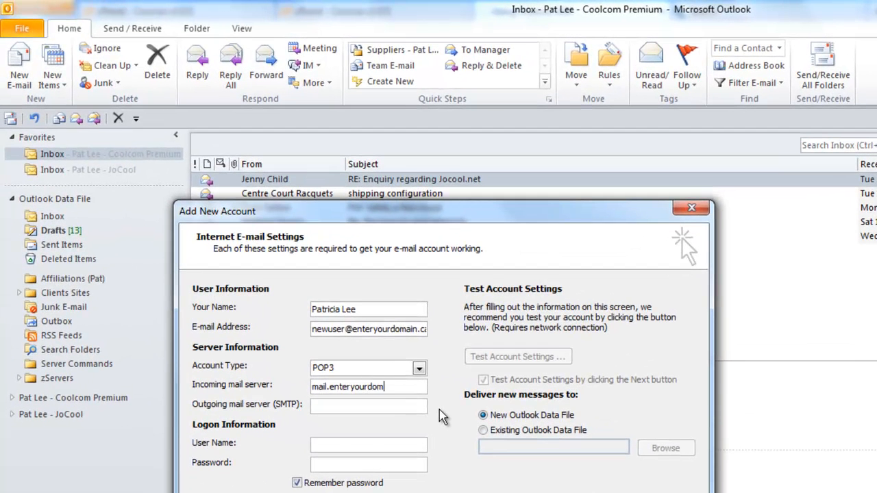
{"action": "type", "text": "ain.ca"}
{"action": "left_click", "coordinate": [401, 406]}
{"action": "type", "text": "mail.enteryourdomain.ca"}
Enter the logon user name as the e-mail address with + in place of @, and fill in the account password.
{"action": "left_click", "coordinate": [342, 447]}
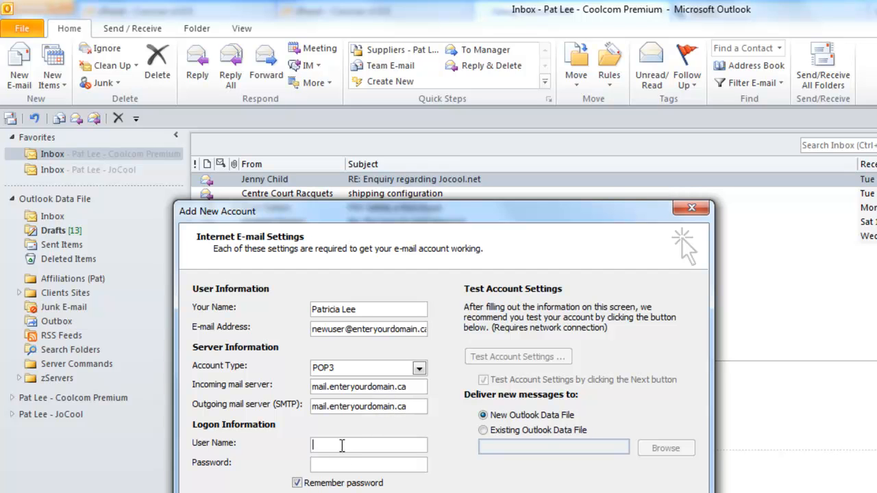
{"action": "type", "text": "newuser"}
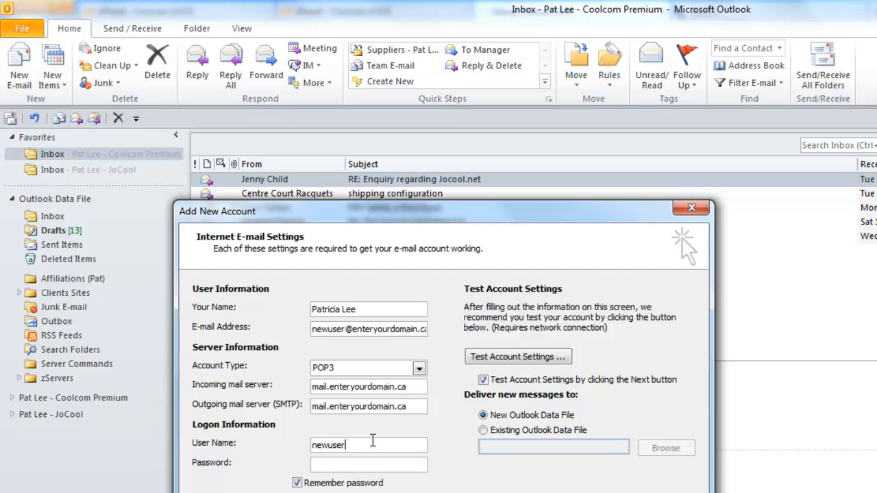
{"action": "type", "text": "+enteryourdomain.ca"}
{"action": "left_click", "coordinate": [342, 445]}
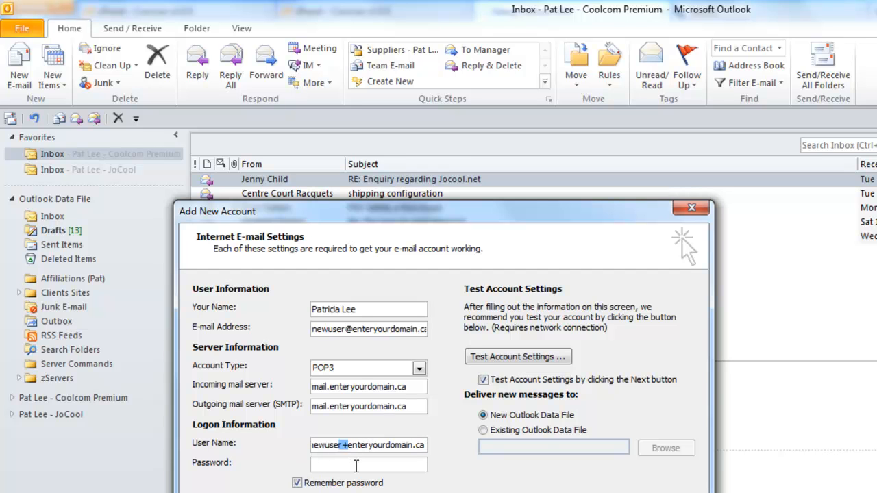
{"action": "left_click", "coordinate": [357, 467]}
{"action": "type", "text": "**********"}
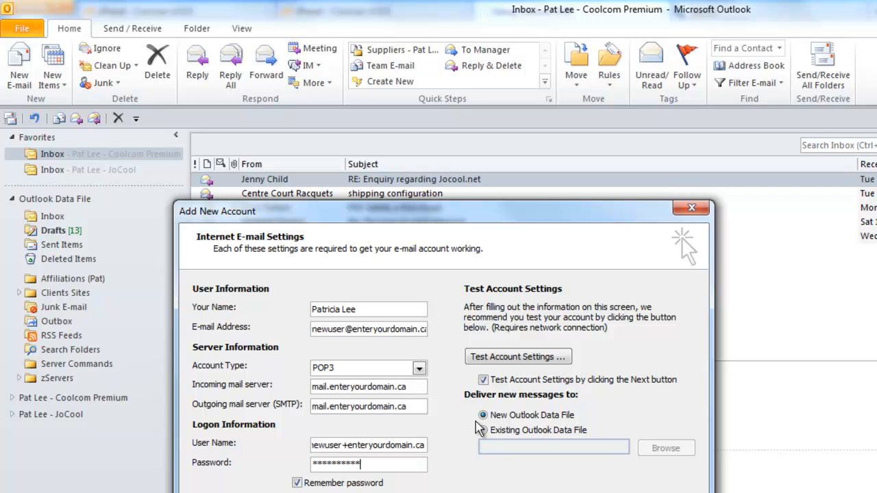
Turn off the automatic account settings test and require authentication for the outgoing SMTP server.
{"action": "left_click", "coordinate": [484, 380]}
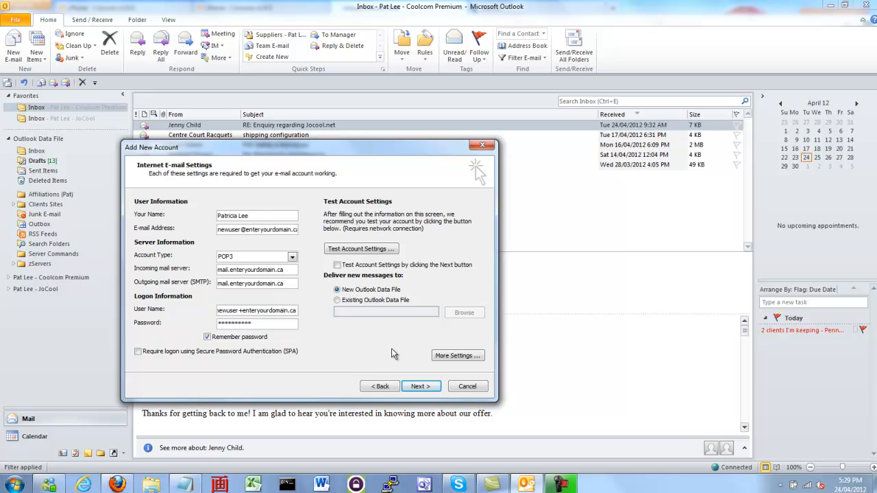
{"action": "left_click", "coordinate": [442, 356]}
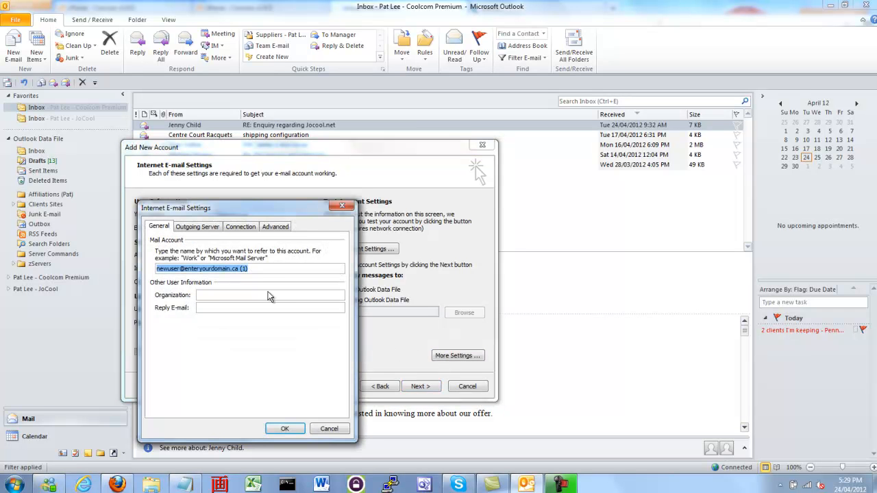
{"action": "left_click", "coordinate": [211, 228]}
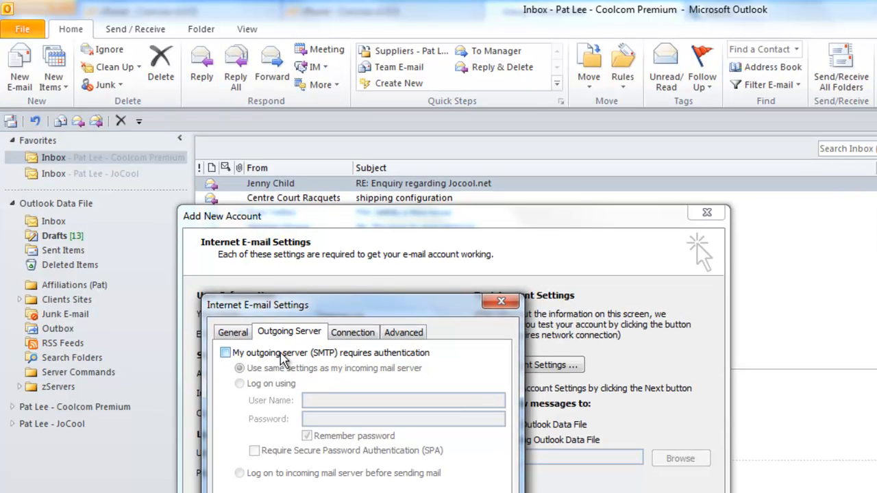
{"action": "left_click", "coordinate": [226, 353]}
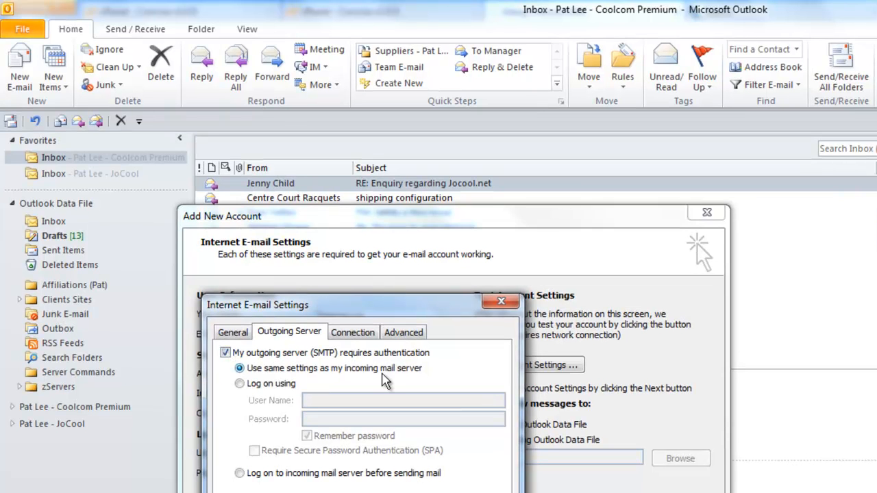
Set the server timeout to 3 minutes 40 seconds, disable leaving message copies on the server, and apply the additional settings.
{"action": "left_click", "coordinate": [354, 333]}
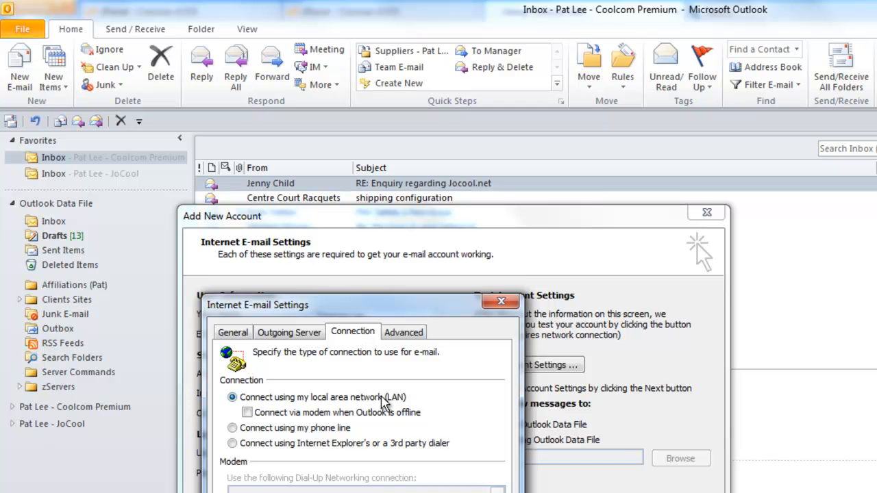
{"action": "left_click", "coordinate": [404, 333]}
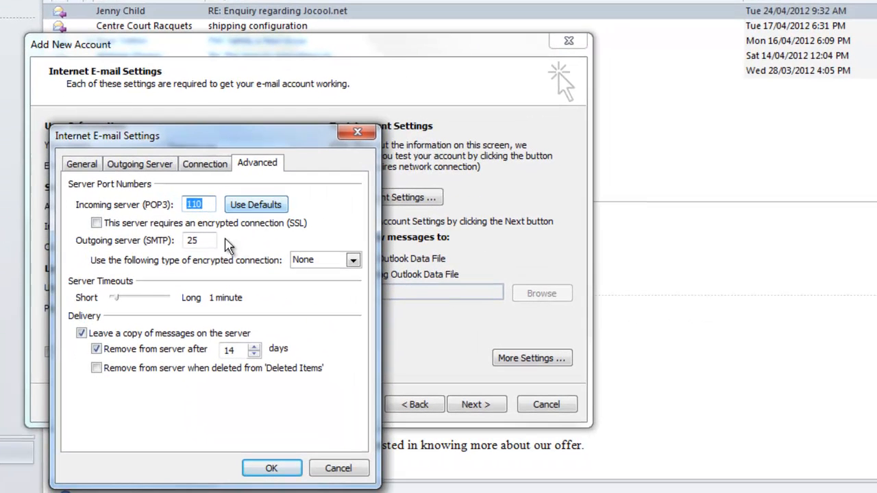
{"action": "double_click", "coordinate": [194, 241]}
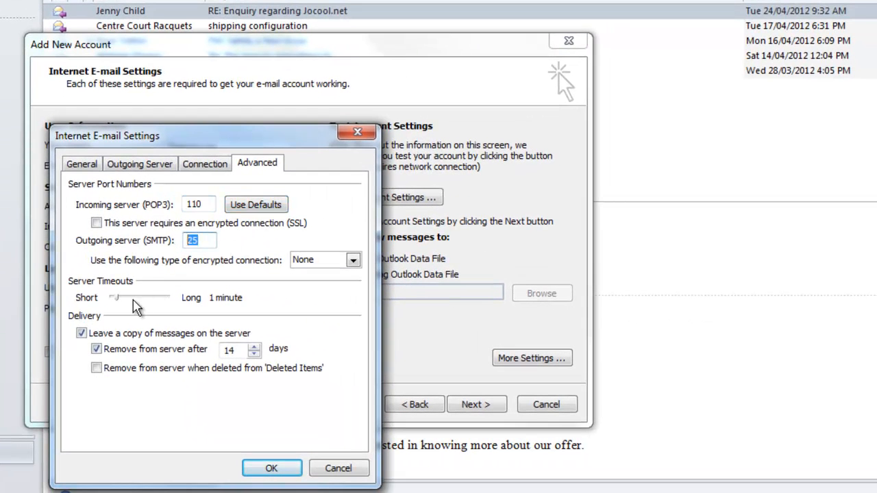
{"action": "left_click_drag", "start_coordinate": [118, 299], "coordinate": [133, 299]}
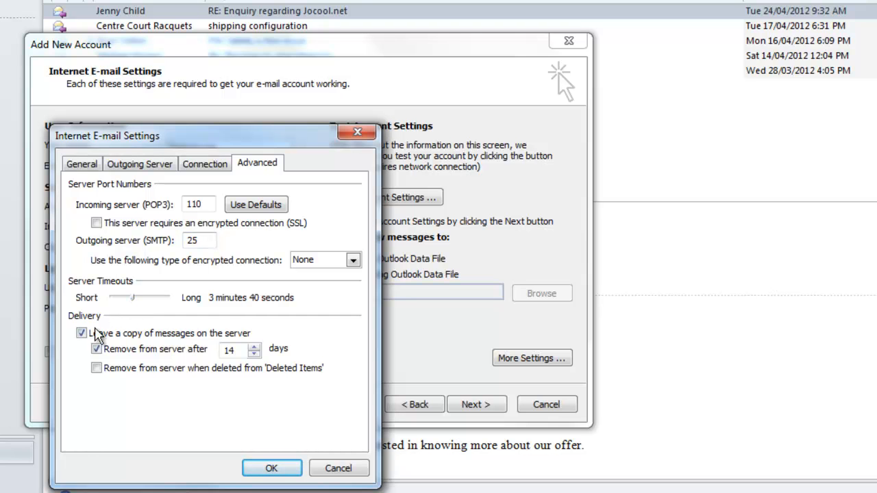
{"action": "left_click", "coordinate": [81, 334]}
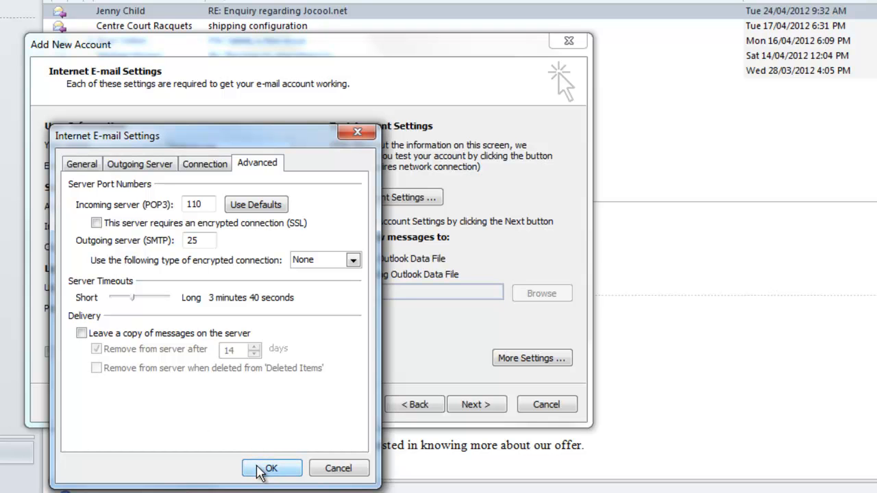
{"action": "left_click", "coordinate": [266, 469]}
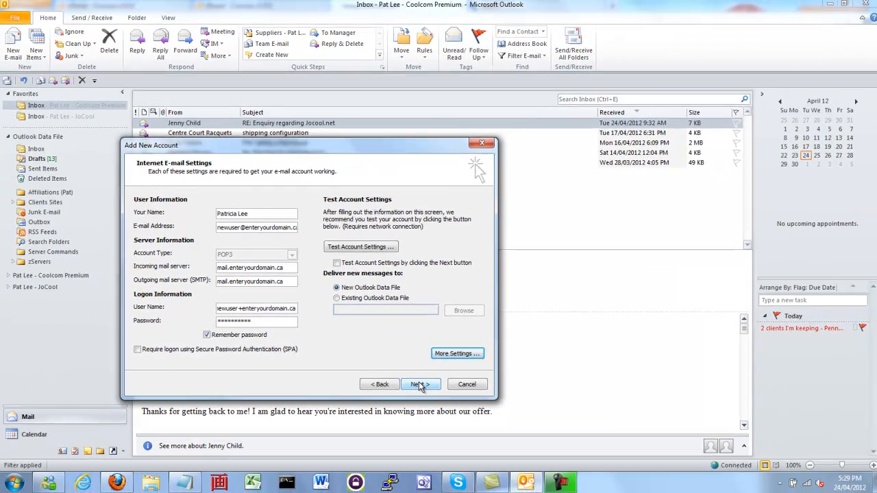
Finish the account setup wizard and open the new account's Inbox.
{"action": "left_click", "coordinate": [475, 406]}
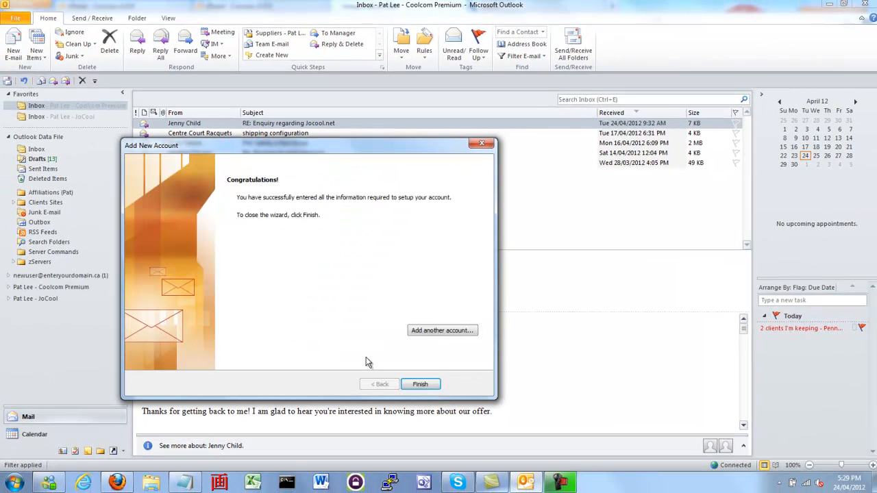
{"action": "left_click", "coordinate": [411, 385]}
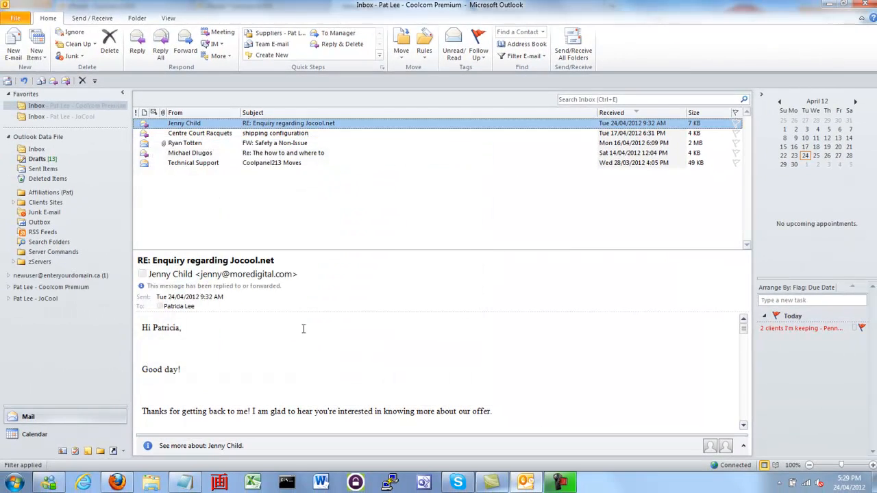
{"action": "left_click", "coordinate": [9, 276]}
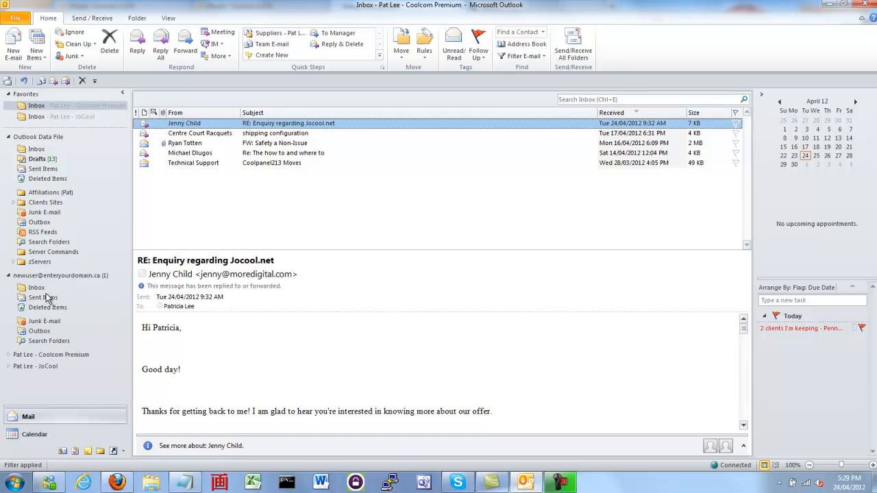
{"action": "left_click", "coordinate": [36, 287]}
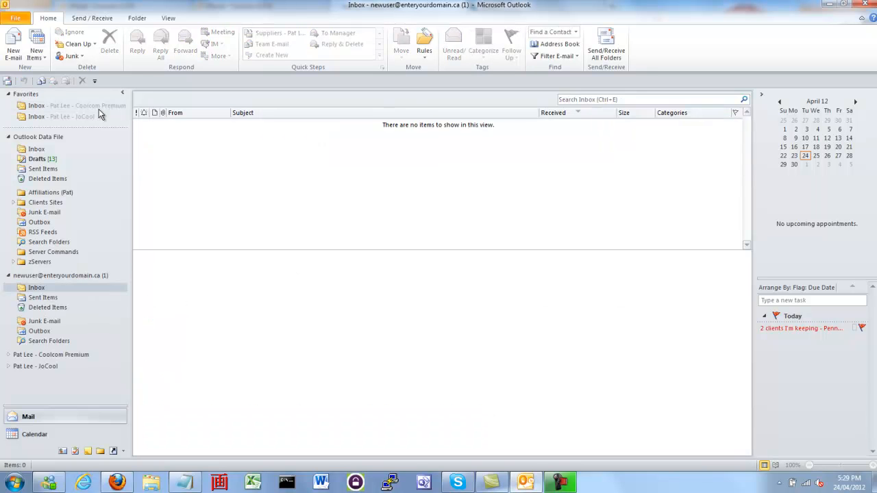
Send and receive mail for all accounts and delete the Microsoft Outlook Test Message from the new Inbox.
{"action": "left_click", "coordinate": [10, 81]}
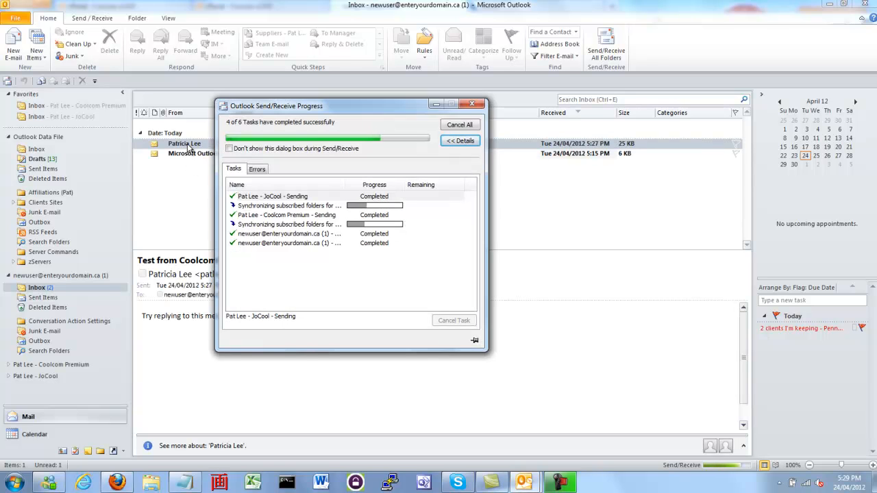
{"action": "left_click", "coordinate": [241, 155]}
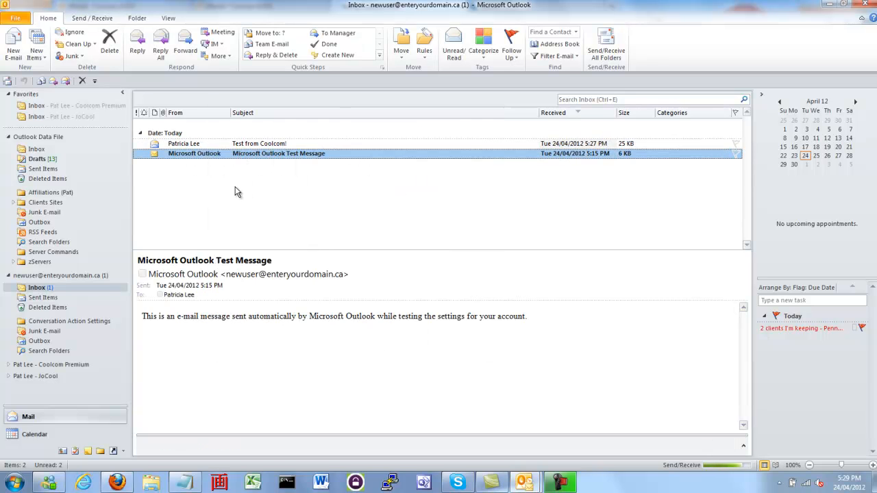
{"action": "left_click", "coordinate": [110, 44]}
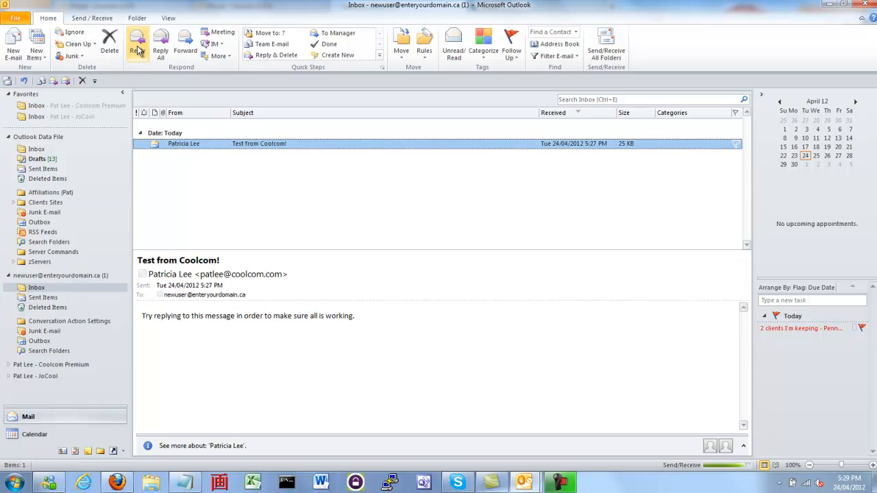
Reply to the "Test from Coolcom!" message with the text "Test reply" and send it.
{"action": "left_click", "coordinate": [137, 48]}
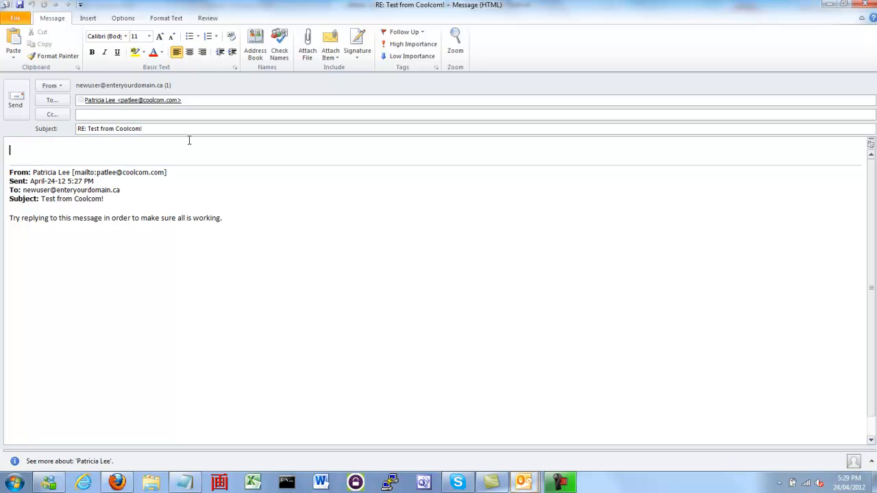
{"action": "type", "text": "Test reoply"}
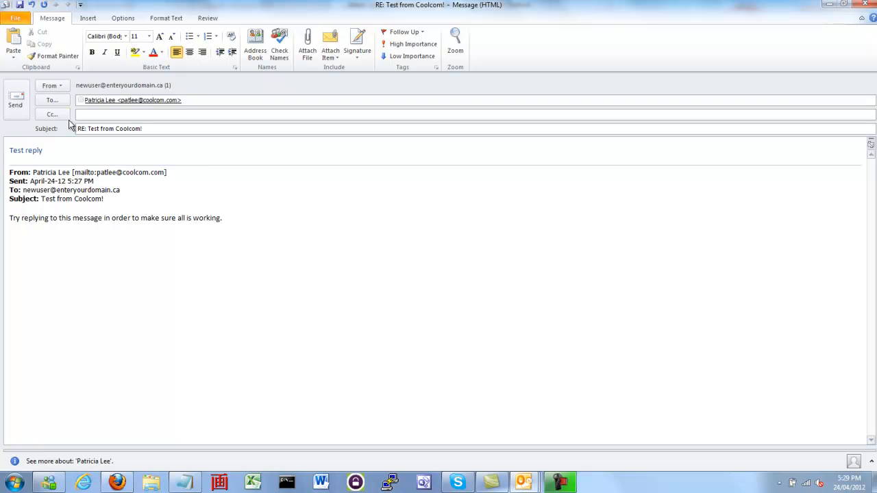
{"action": "left_click", "coordinate": [18, 102]}
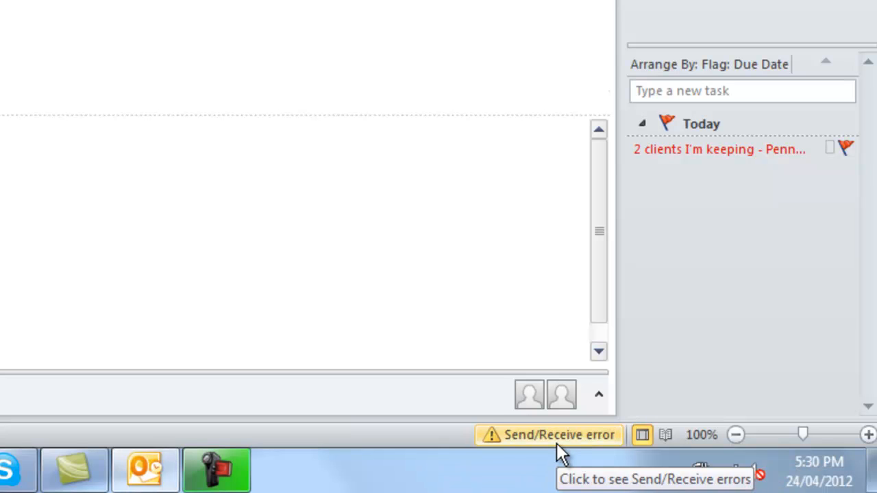
Examine the send/receive error details for the new account and close the progress window.
{"action": "left_click", "coordinate": [559, 433]}
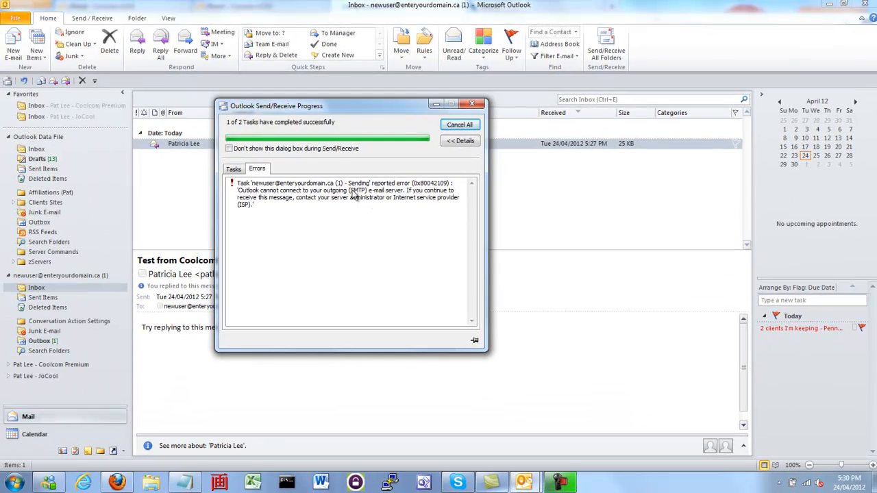
{"action": "left_click", "coordinate": [355, 196]}
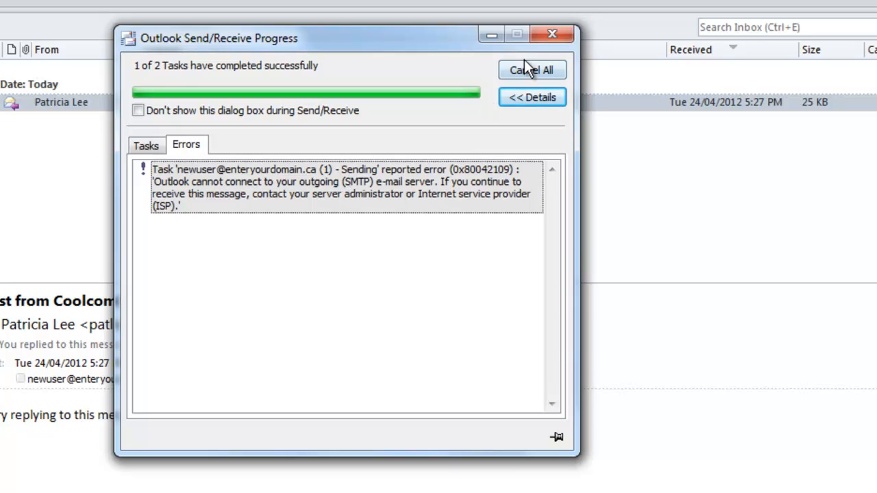
{"action": "left_click", "coordinate": [548, 37]}
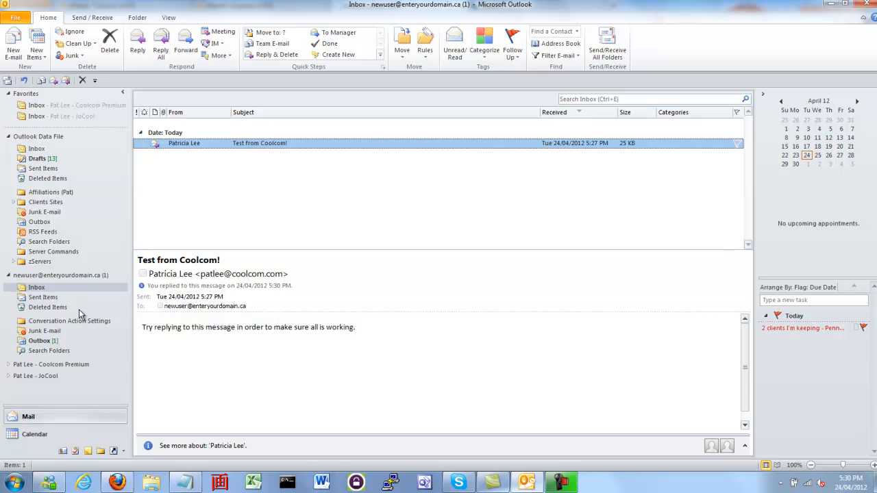
Open the new POP3 account's settings for changing and turn off the automatic account test when proceeding.
{"action": "left_click", "coordinate": [18, 17]}
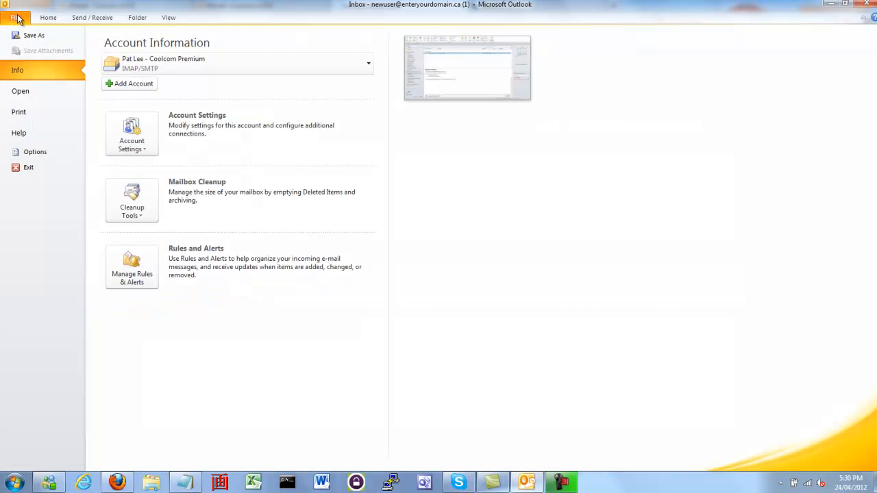
{"action": "left_click", "coordinate": [128, 130]}
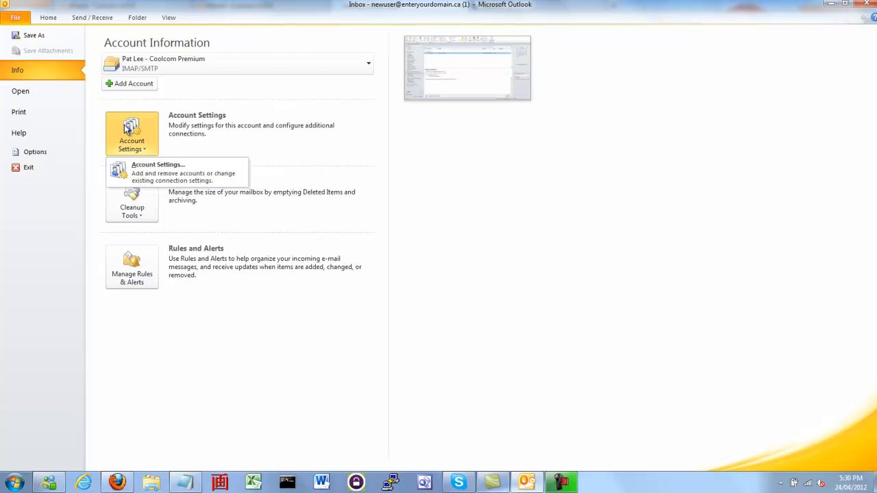
{"action": "left_click", "coordinate": [144, 166]}
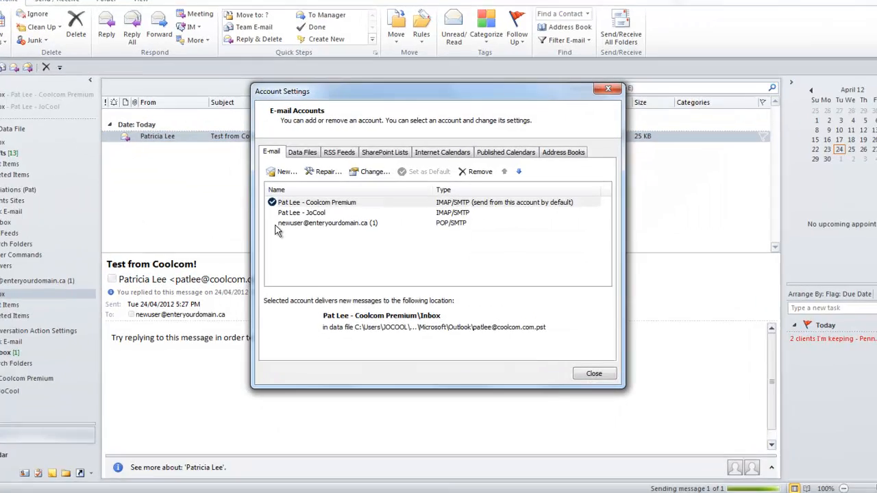
{"action": "double_click", "coordinate": [297, 222]}
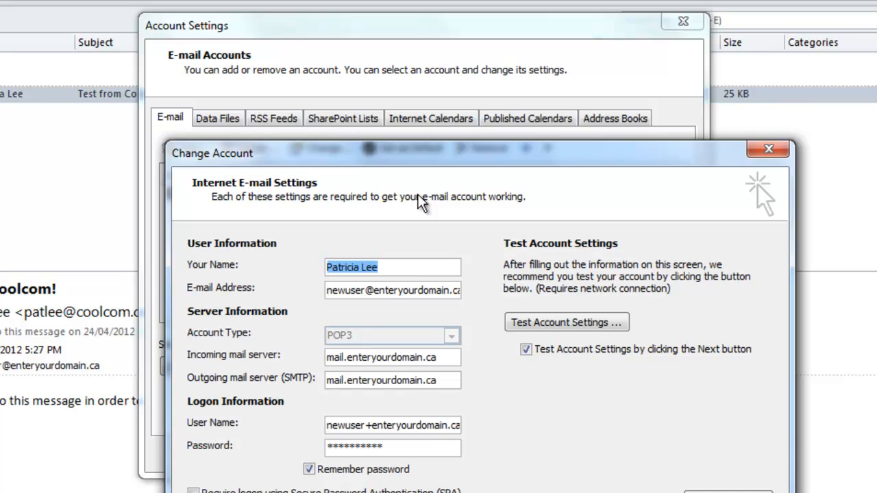
{"action": "left_click_drag", "start_coordinate": [420, 156], "coordinate": [98, 109]}
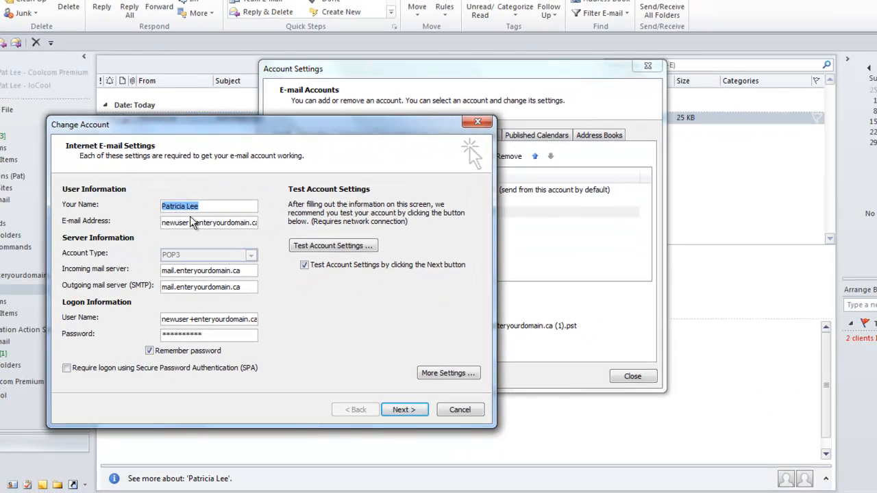
{"action": "left_click", "coordinate": [321, 268]}
Turn off the outgoing server (SMTP) authentication requirement in the account's additional settings.
{"action": "left_click", "coordinate": [447, 373]}
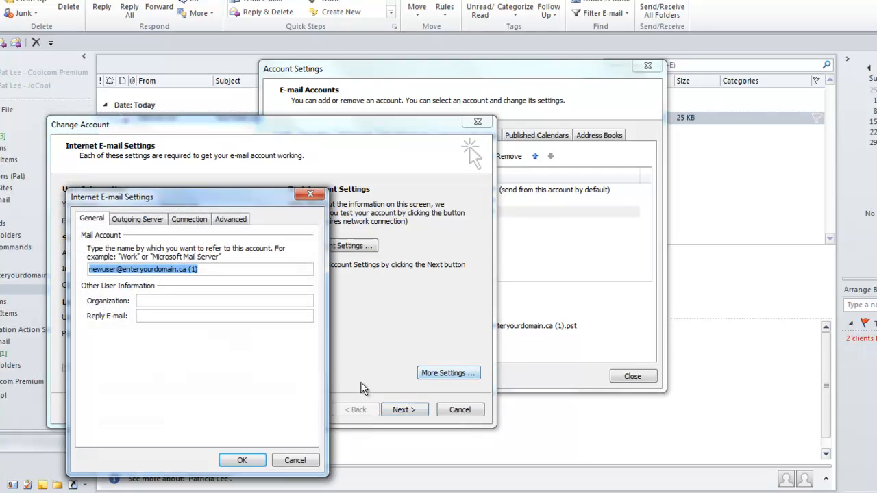
{"action": "left_click", "coordinate": [131, 221]}
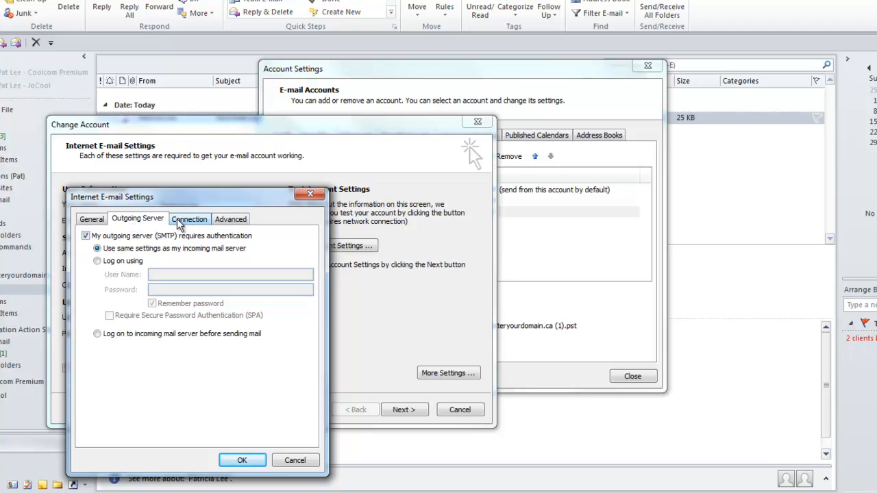
{"action": "left_click", "coordinate": [109, 237]}
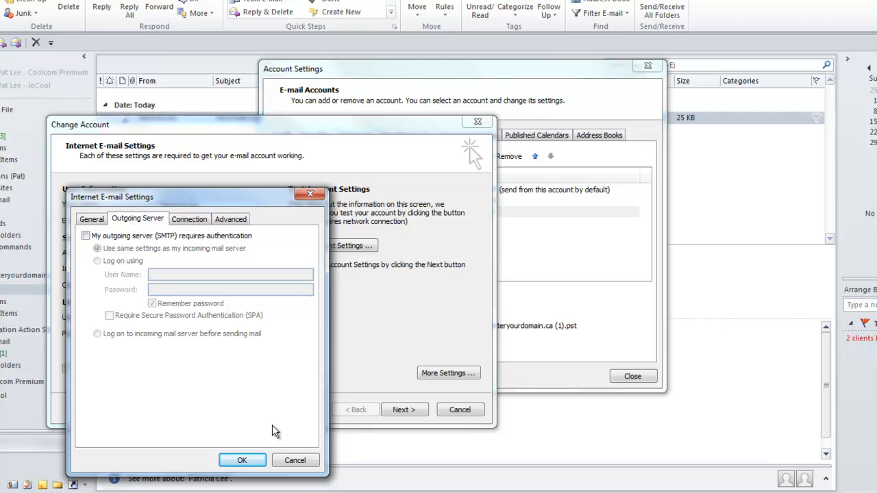
{"action": "left_click", "coordinate": [258, 462]}
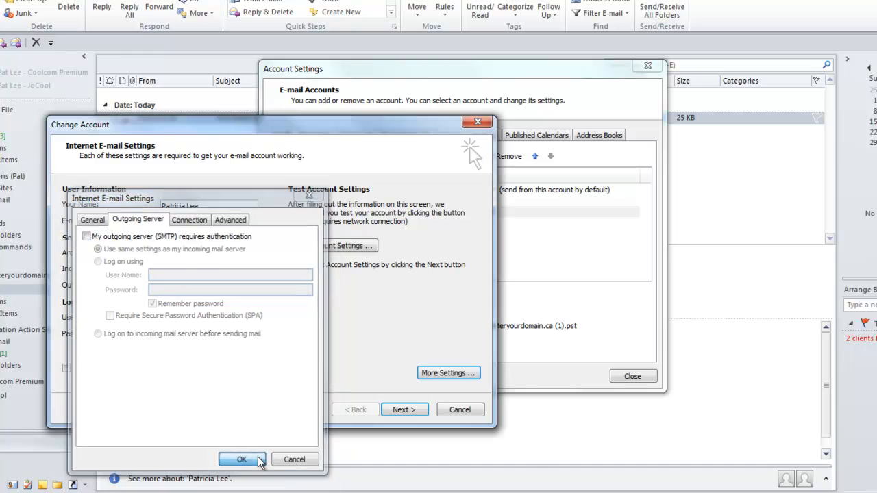
Set the outgoing mail server to smtp.bellaliant.net, finish the account change and close the account settings.
{"action": "left_click_drag", "start_coordinate": [241, 287], "coordinate": [164, 291]}
{"action": "key", "text": "BackSpace"}
{"action": "type", "text": "smtp"}
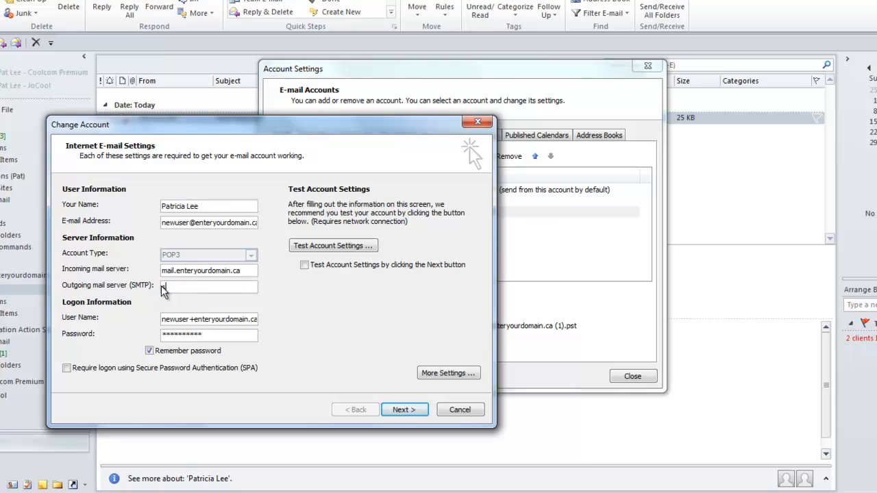
{"action": "type", "text": ".bellal"}
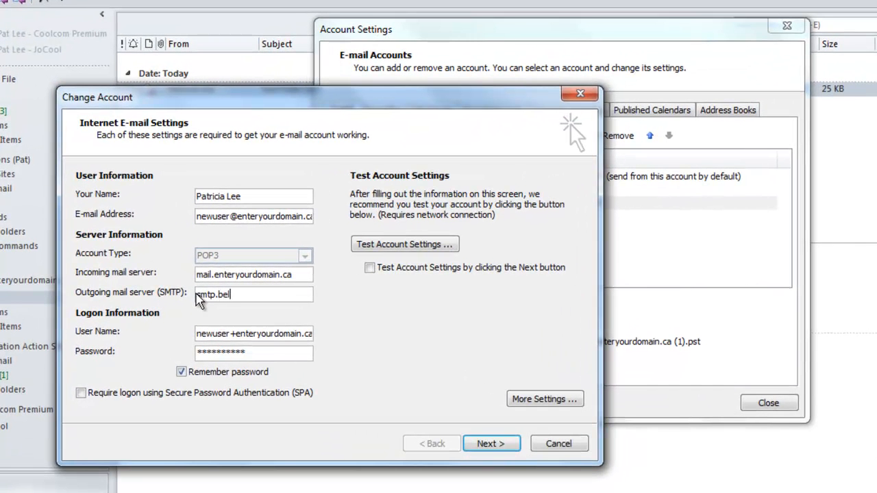
{"action": "type", "text": "iant.net"}
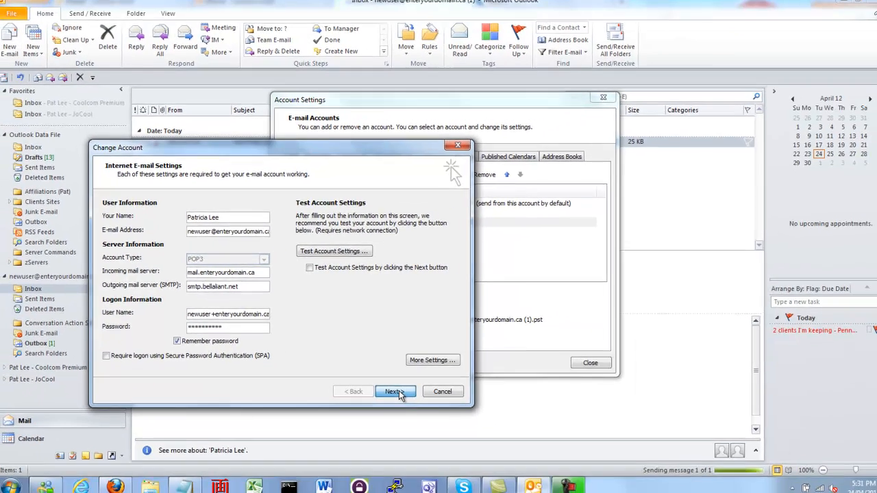
{"action": "left_click", "coordinate": [492, 443]}
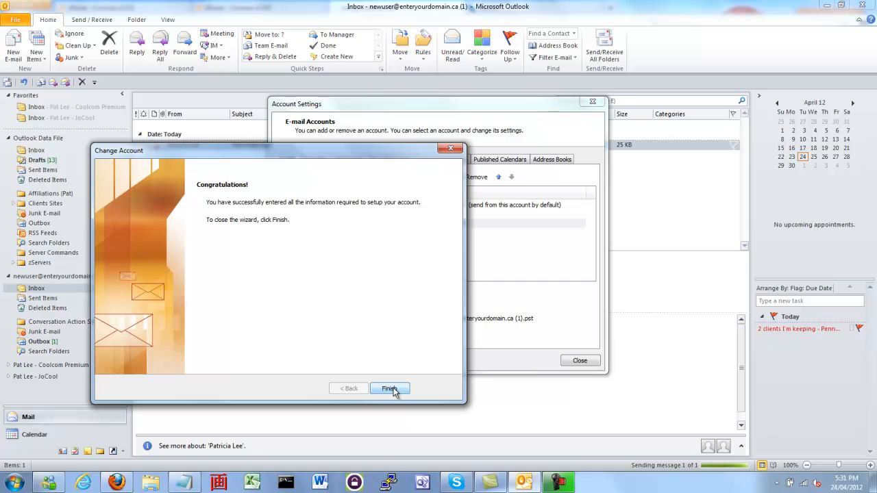
{"action": "left_click", "coordinate": [390, 389]}
{"action": "left_click", "coordinate": [580, 360]}
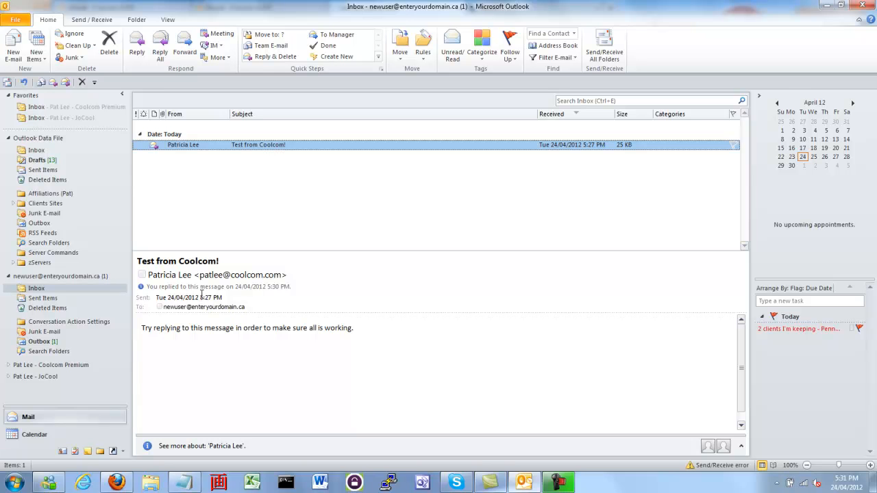
Open the unsent "RE: Test from Coolcom!" reply in the new account's Outbox and send it again.
{"action": "double_click", "coordinate": [199, 144]}
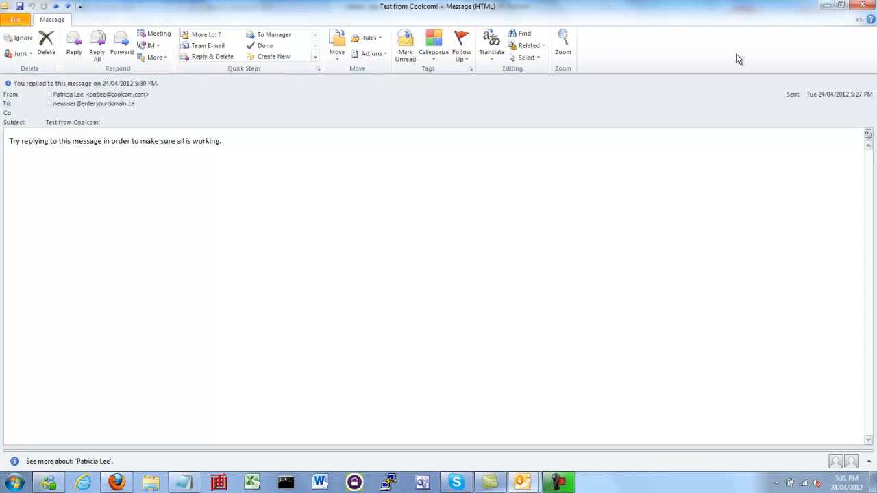
{"action": "left_click", "coordinate": [860, 5]}
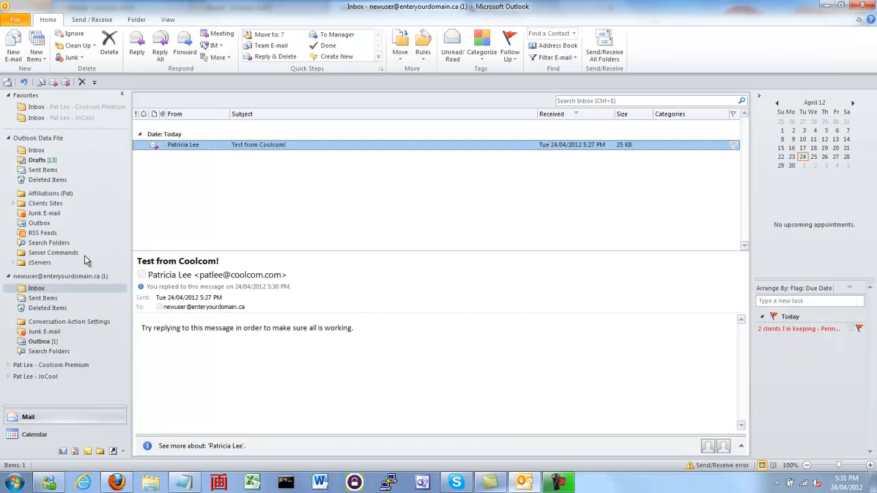
{"action": "left_click", "coordinate": [43, 342]}
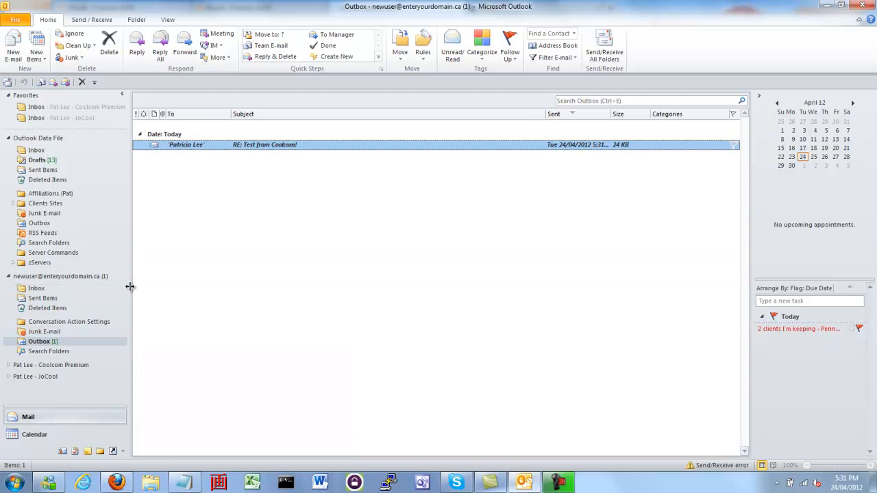
{"action": "double_click", "coordinate": [193, 146]}
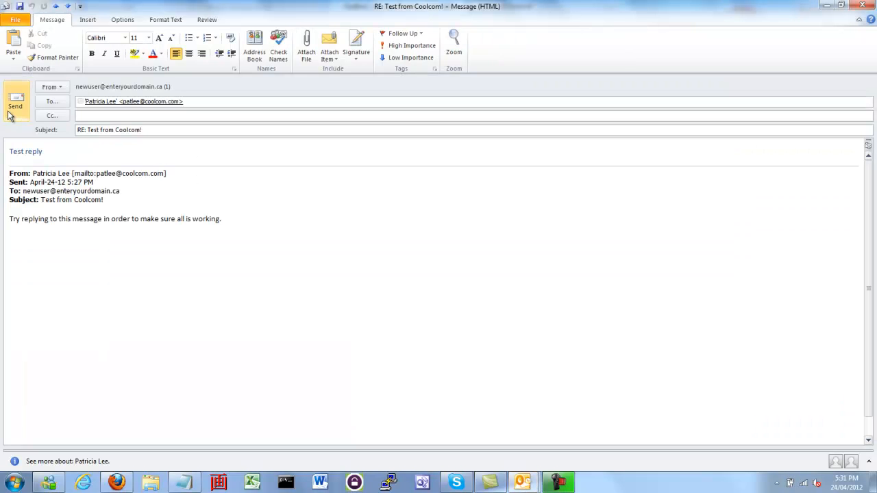
{"action": "left_click", "coordinate": [9, 110]}
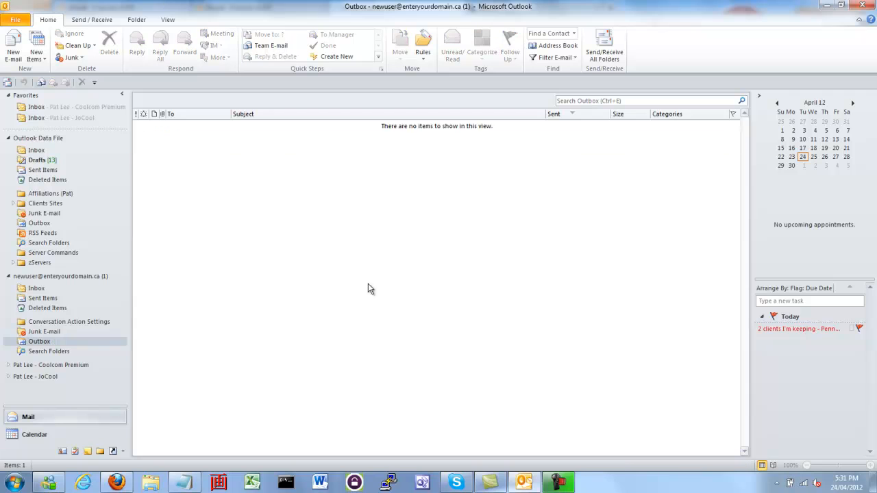